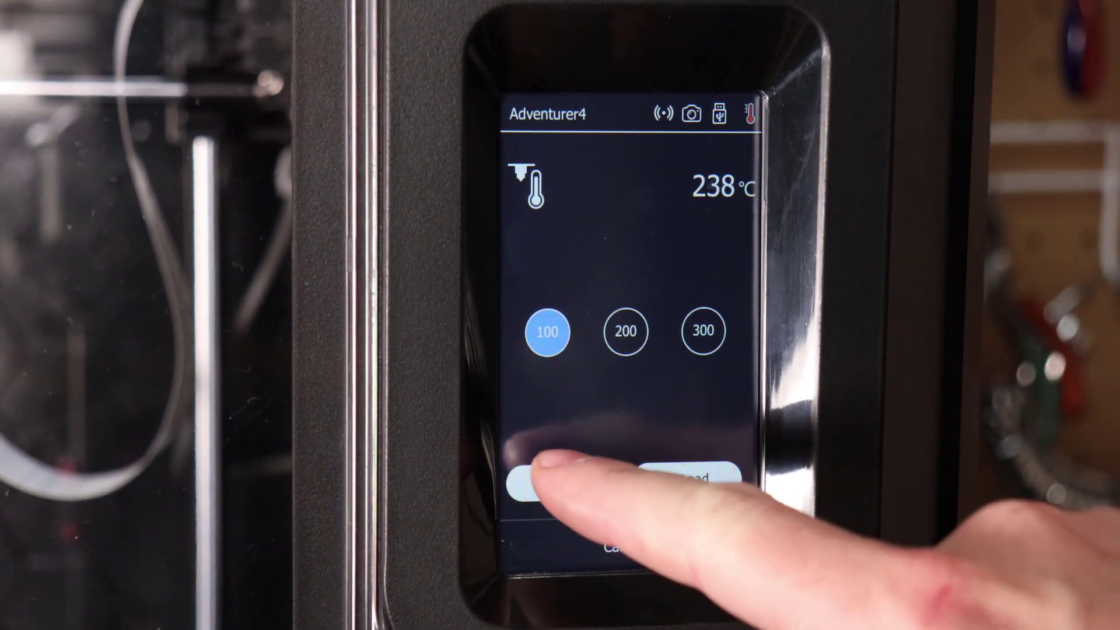
Load filament into the heated extruder from the Adventurer 4 Load/UnLoad screen
click(562, 481)
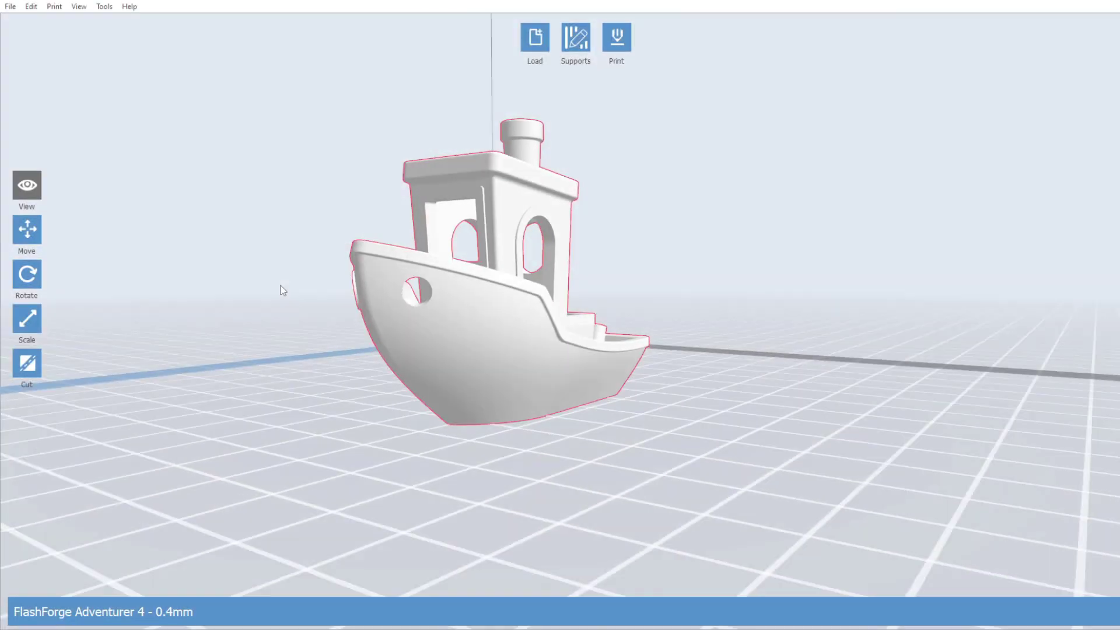
Inspect the Benchy from both sides and below, then slice it for printing
drag(280, 288, 397, 289)
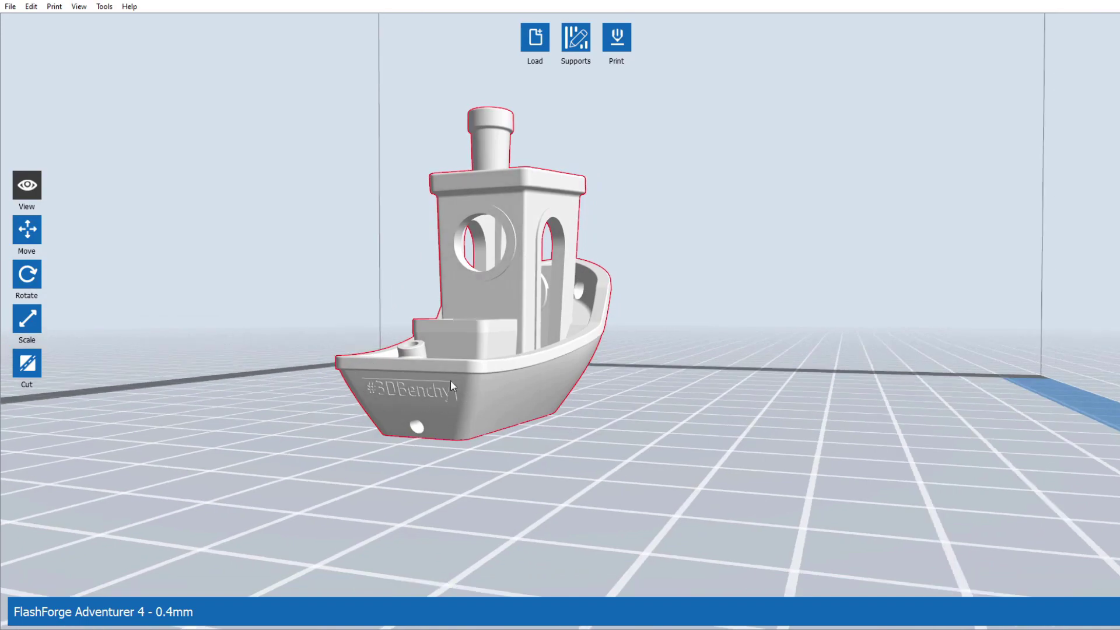
drag(435, 398, 533, 287)
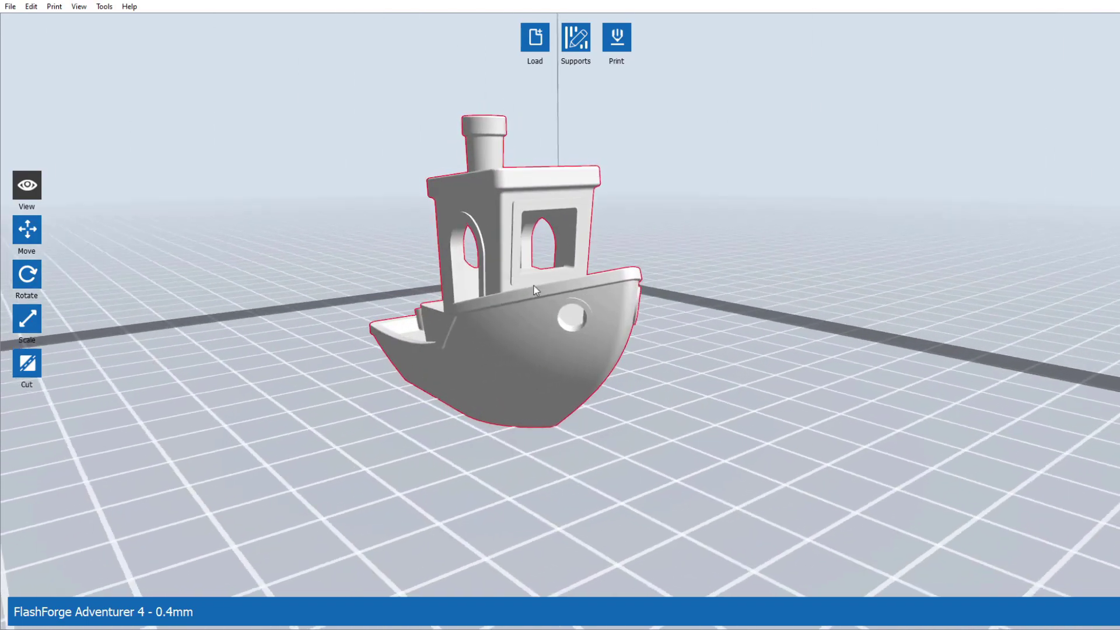
drag(517, 216, 525, 250)
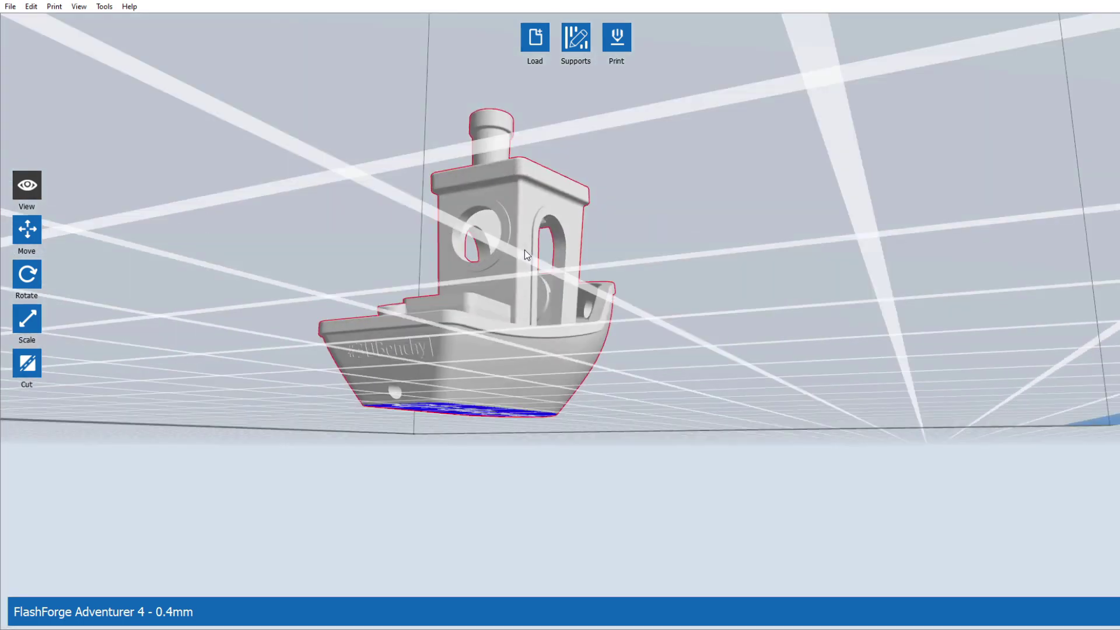
mouse_move(600, 428)
mouse_down()
mouse_move(618, 366)
mouse_move(597, 390)
mouse_move(587, 430)
mouse_move(600, 426)
mouse_up()
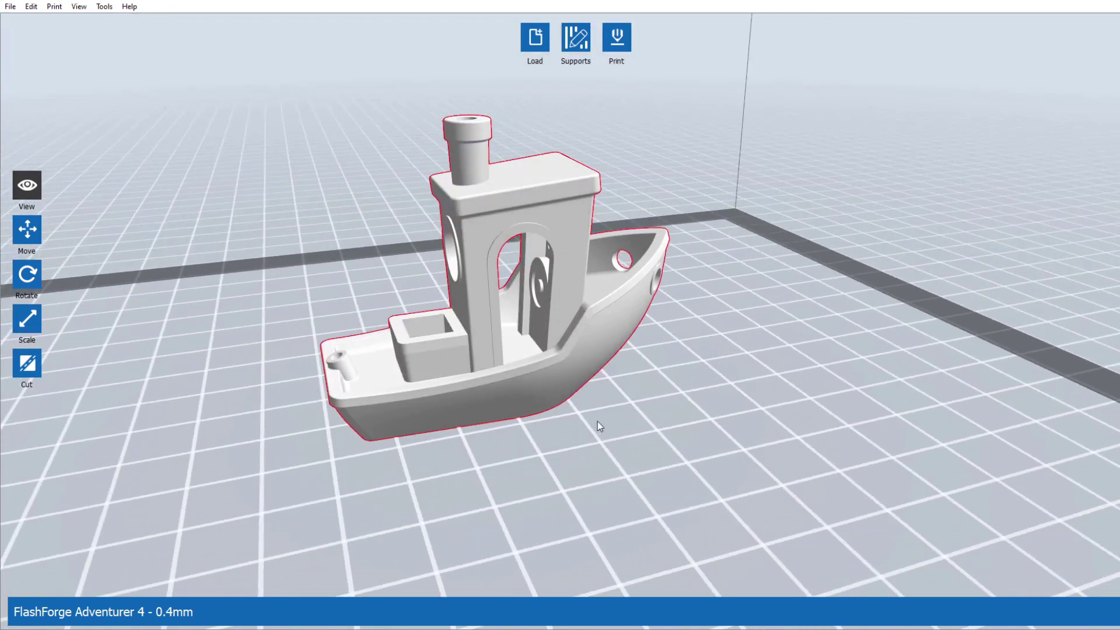
click(618, 37)
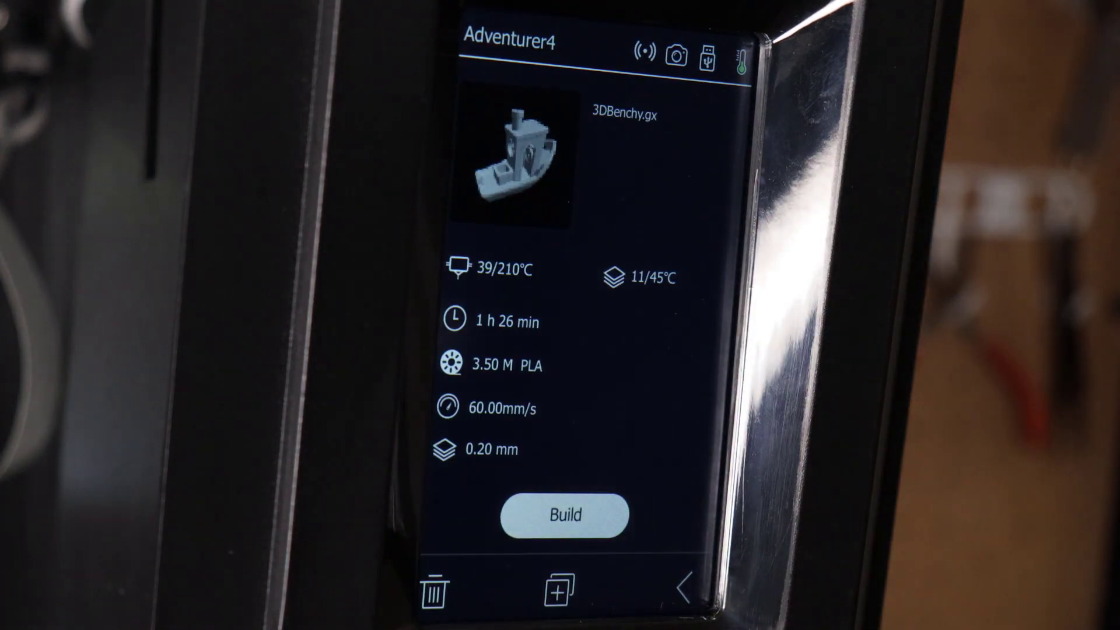
Build 3DBenchy.gx from the Adventurer 4 touchscreen
click(564, 514)
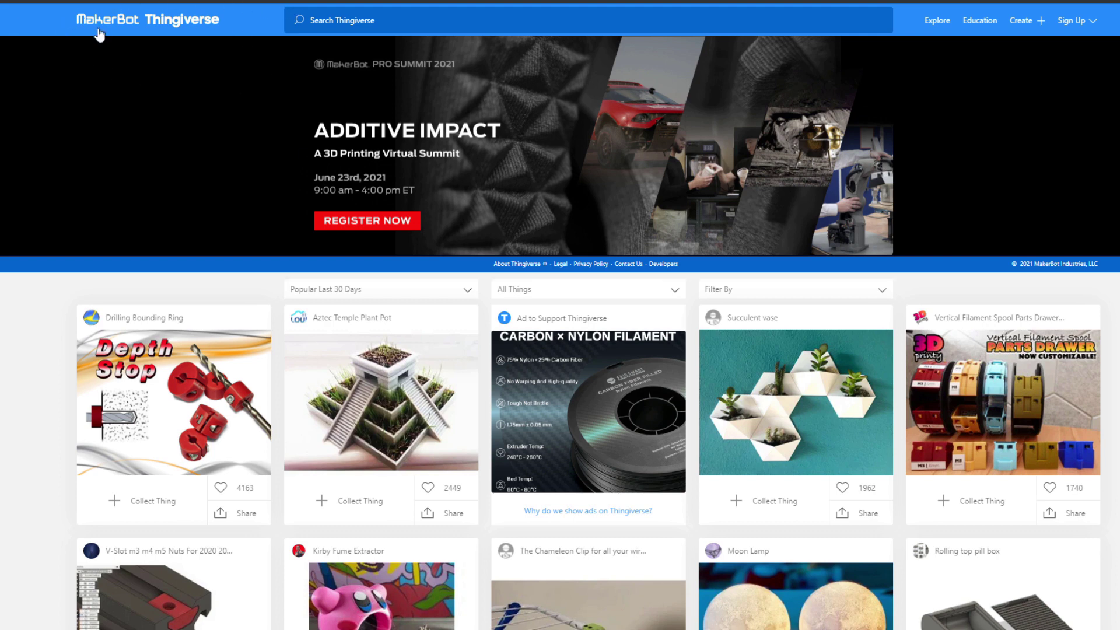
Scroll the 'jewelry display' results, loading two more pages, down to the Eyeball Bowler row
scroll(1105, 334, down, 4)
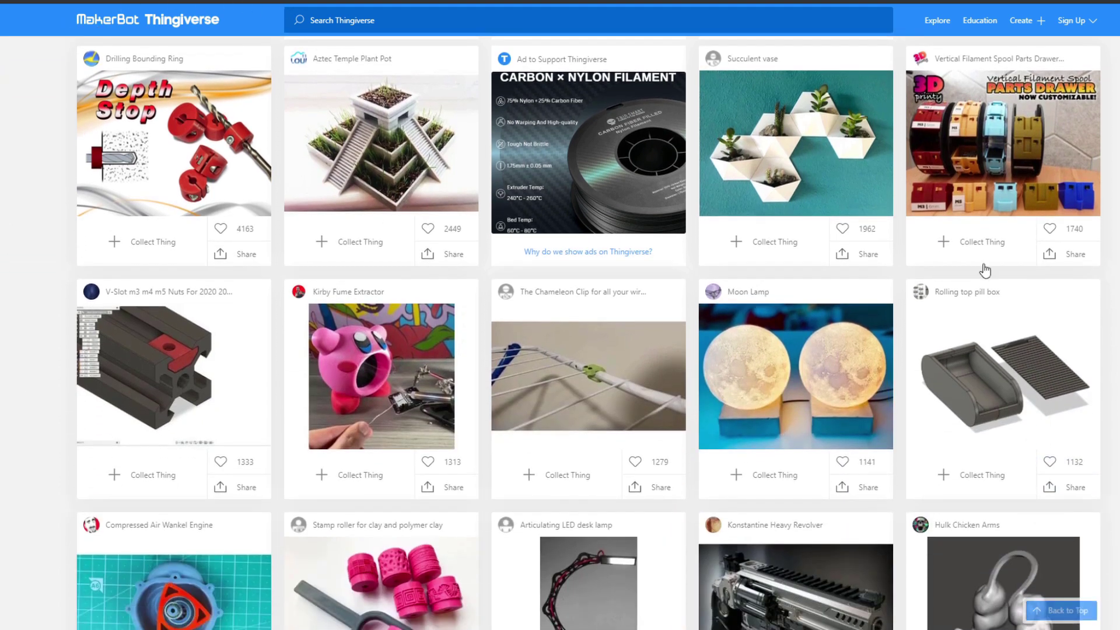
scroll(689, 240, down, 5)
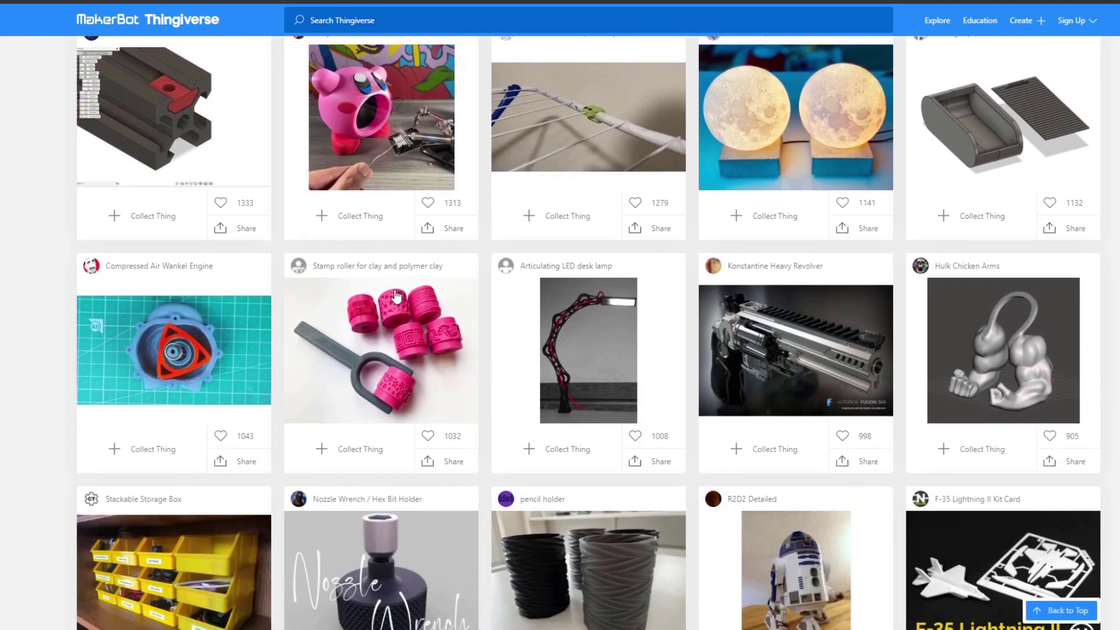
scroll(632, 344, down, 5)
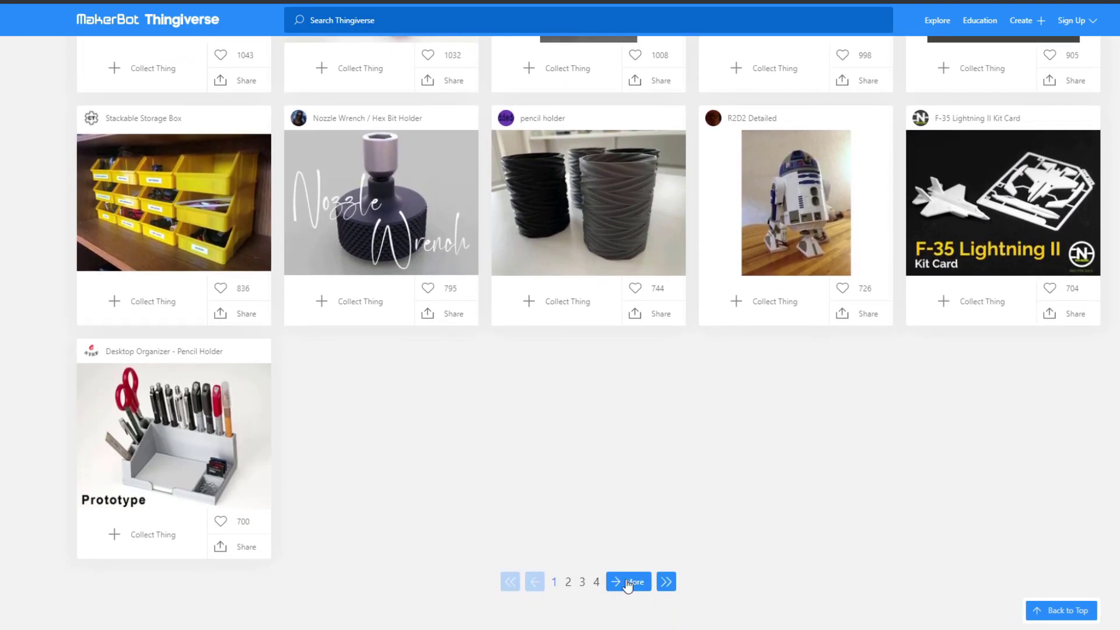
click(628, 582)
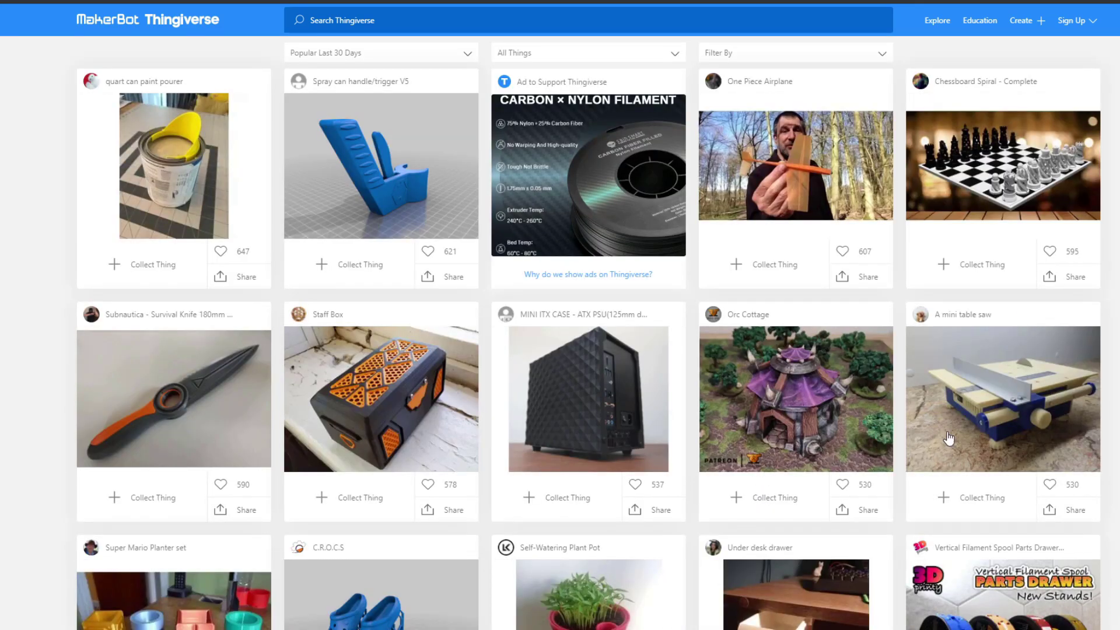
scroll(588, 333, down, 7)
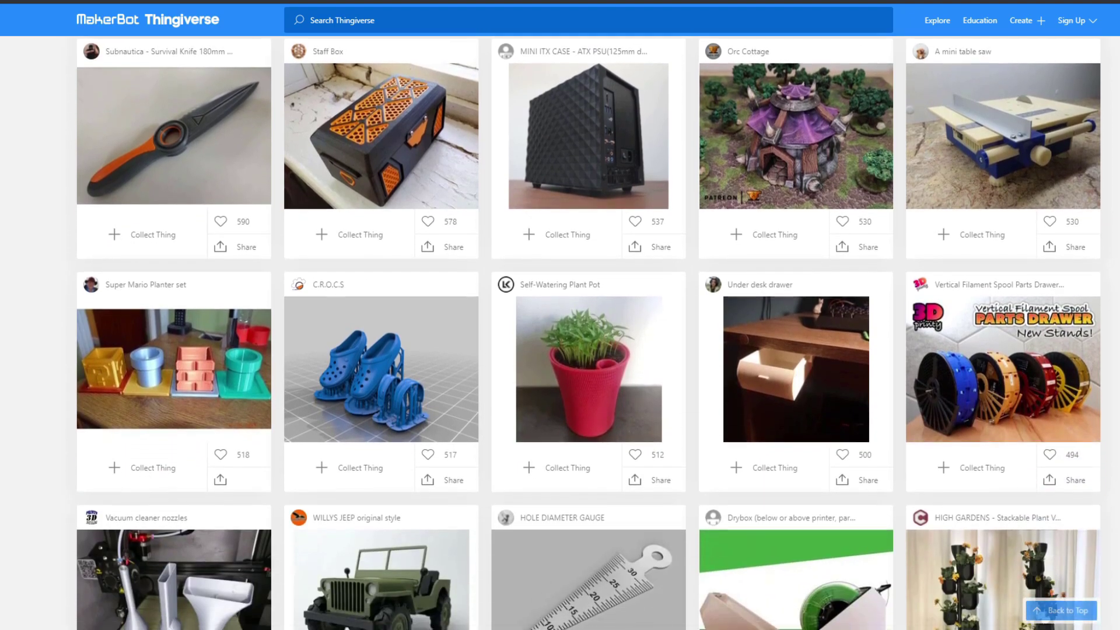
scroll(588, 332, down, 4)
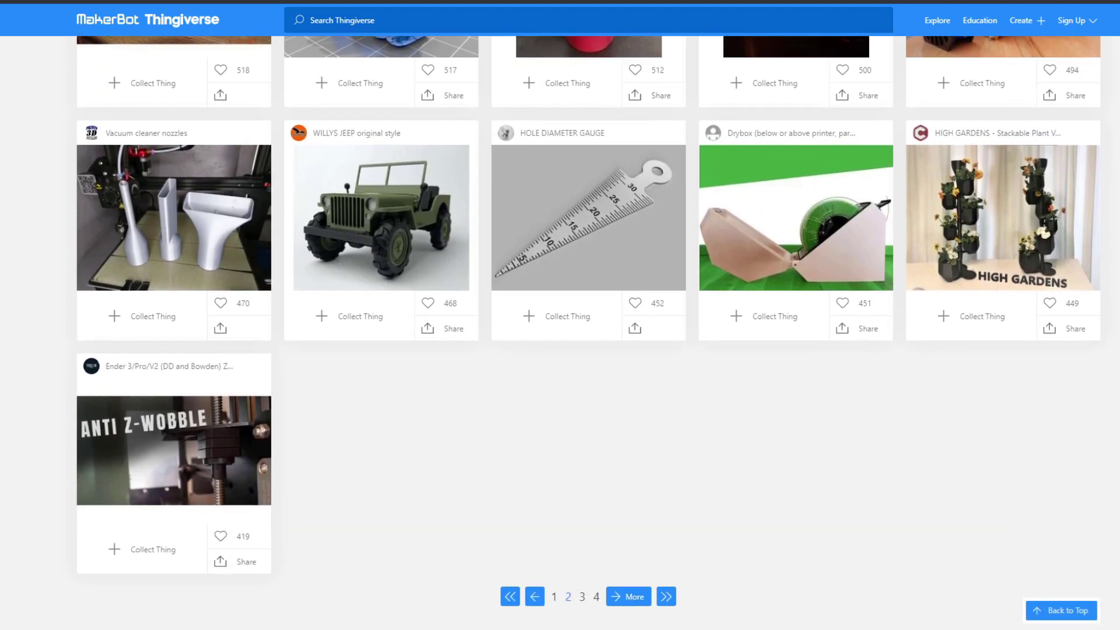
click(628, 581)
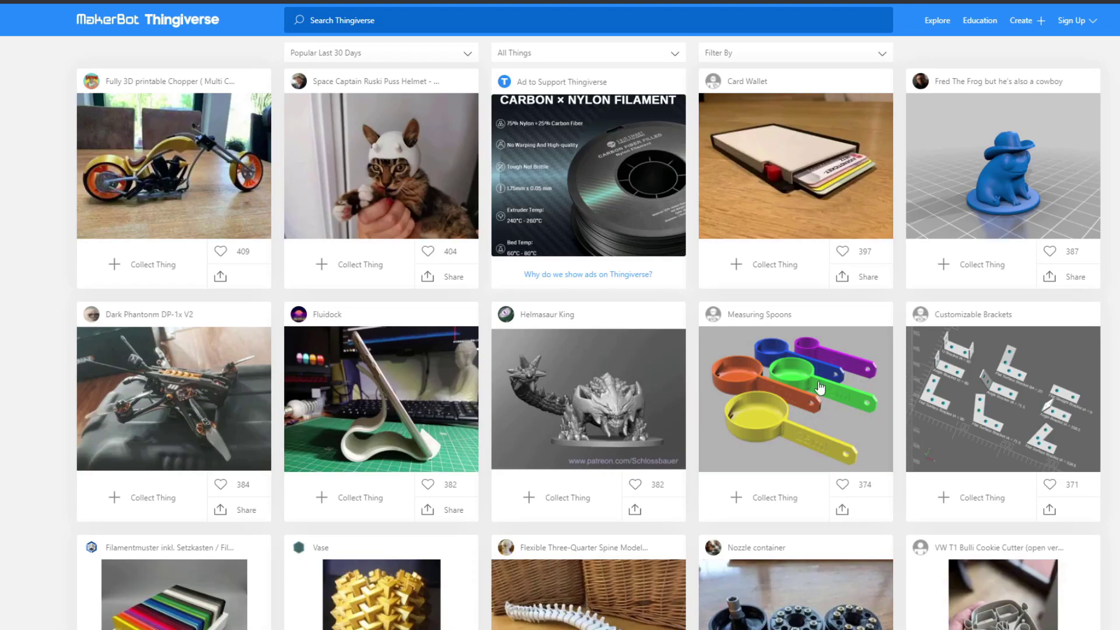
scroll(1088, 366, down, 6)
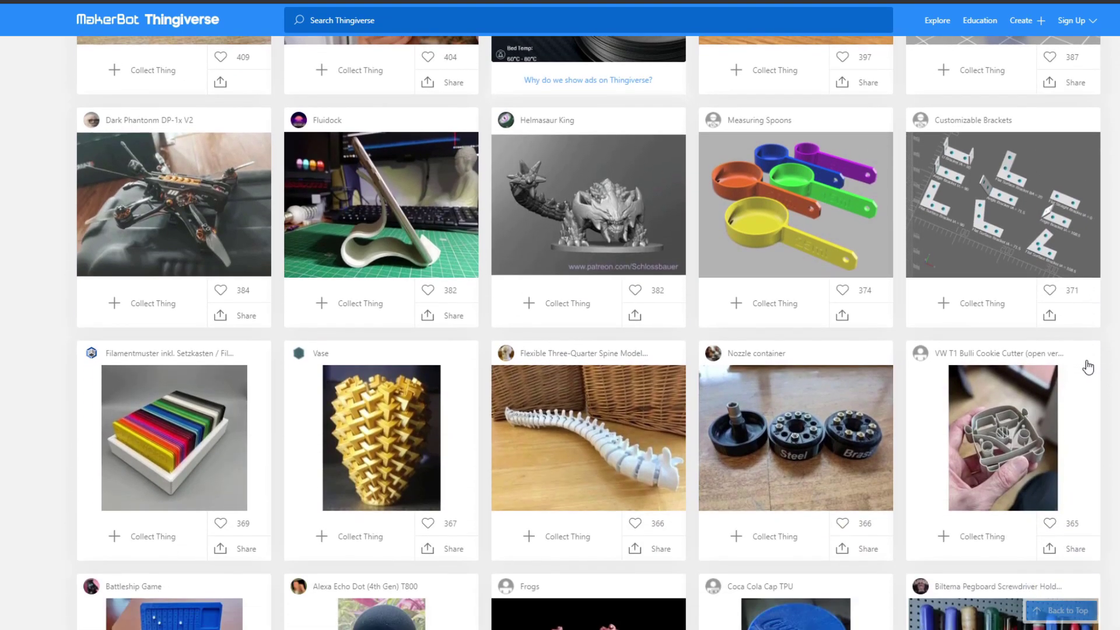
scroll(1088, 366, down, 3)
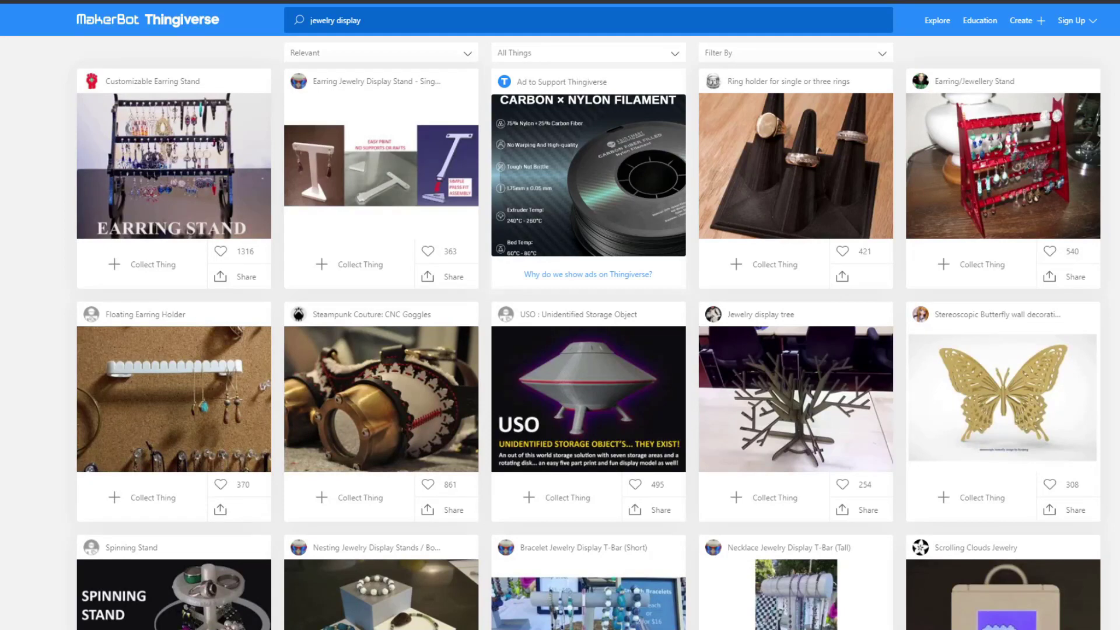
scroll(588, 333, down, 7)
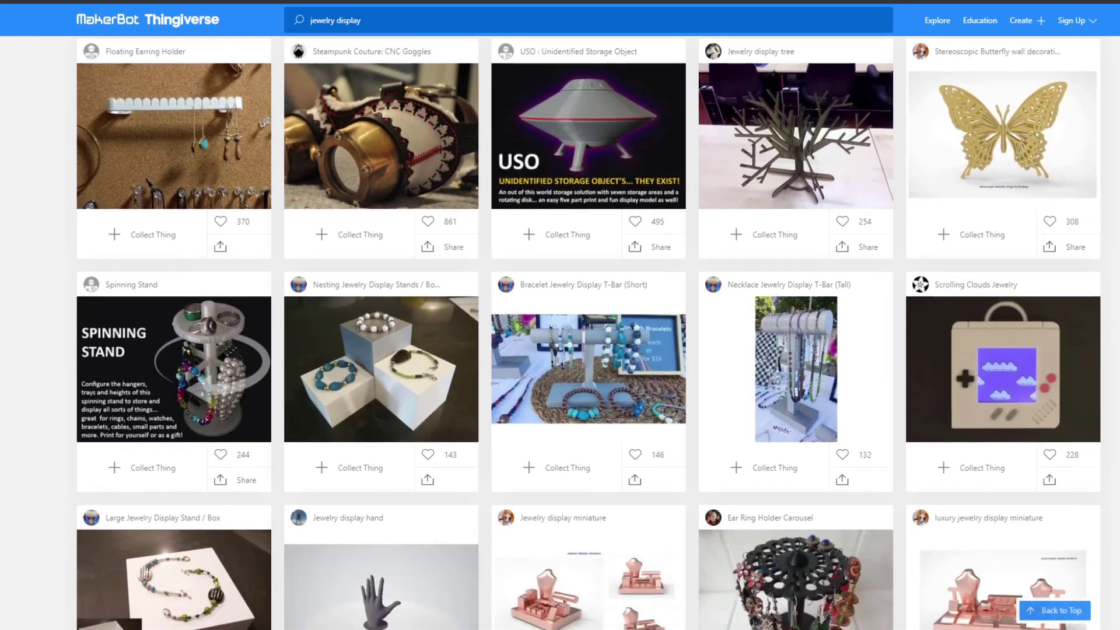
scroll(588, 332, down, 1)
scroll(560, 333, down, 3)
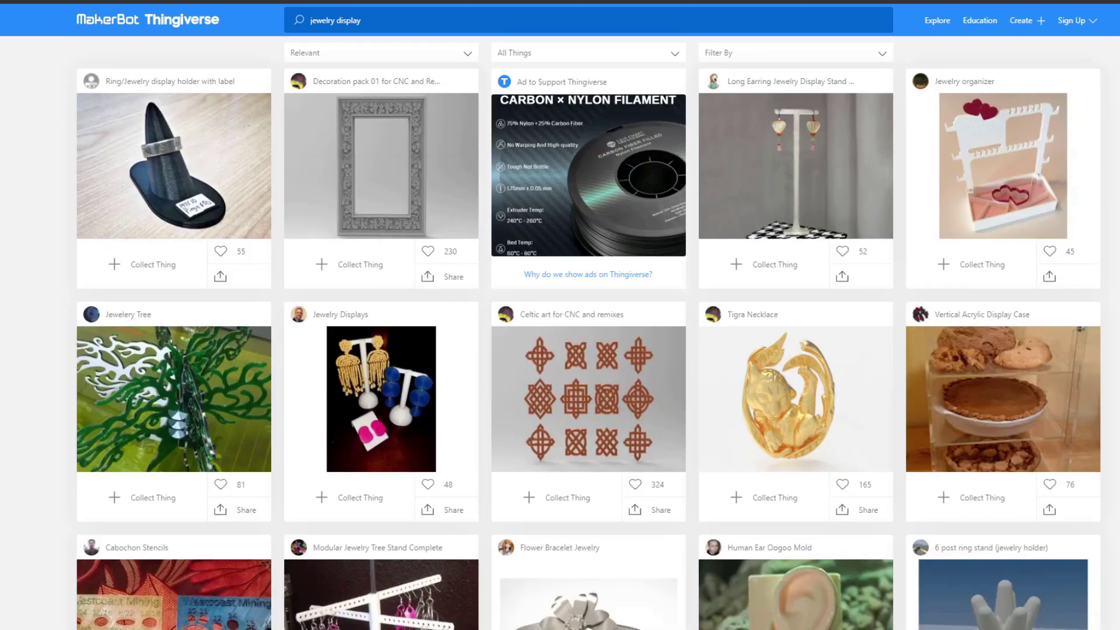
scroll(588, 332, down, 4)
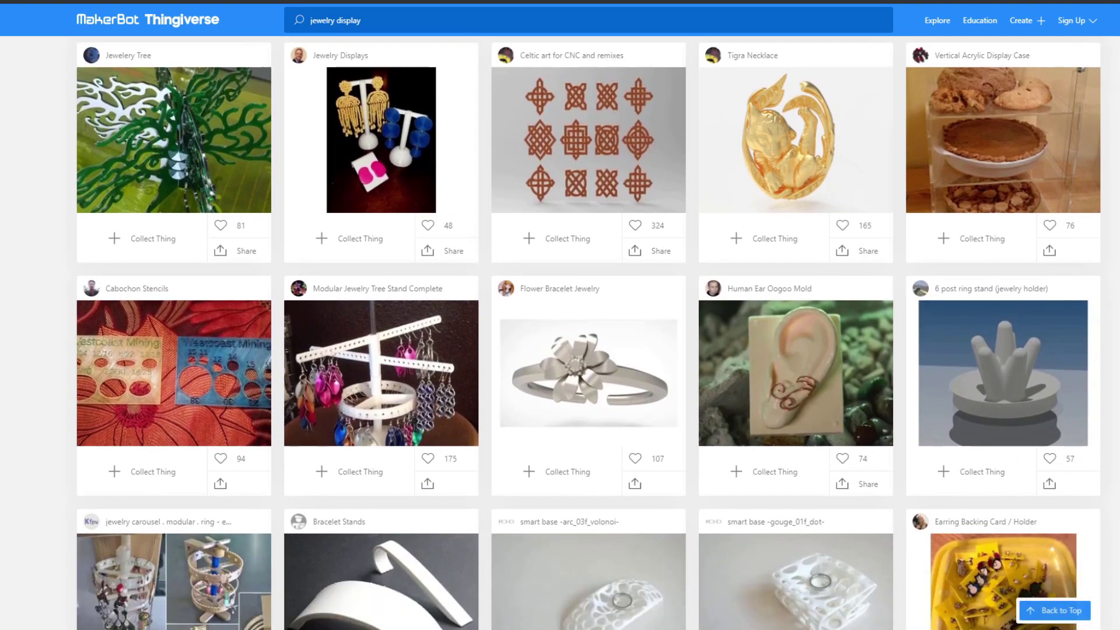
scroll(587, 333, down, 5)
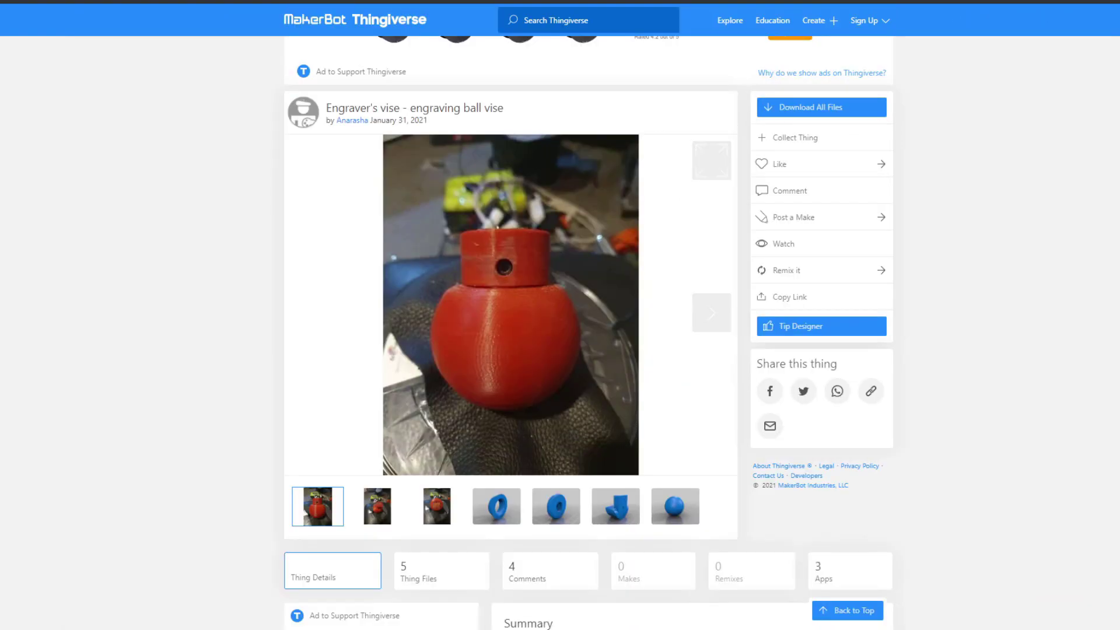
View the Engraver's vise gallery images from the second photo to the blue sphere render
click(371, 521)
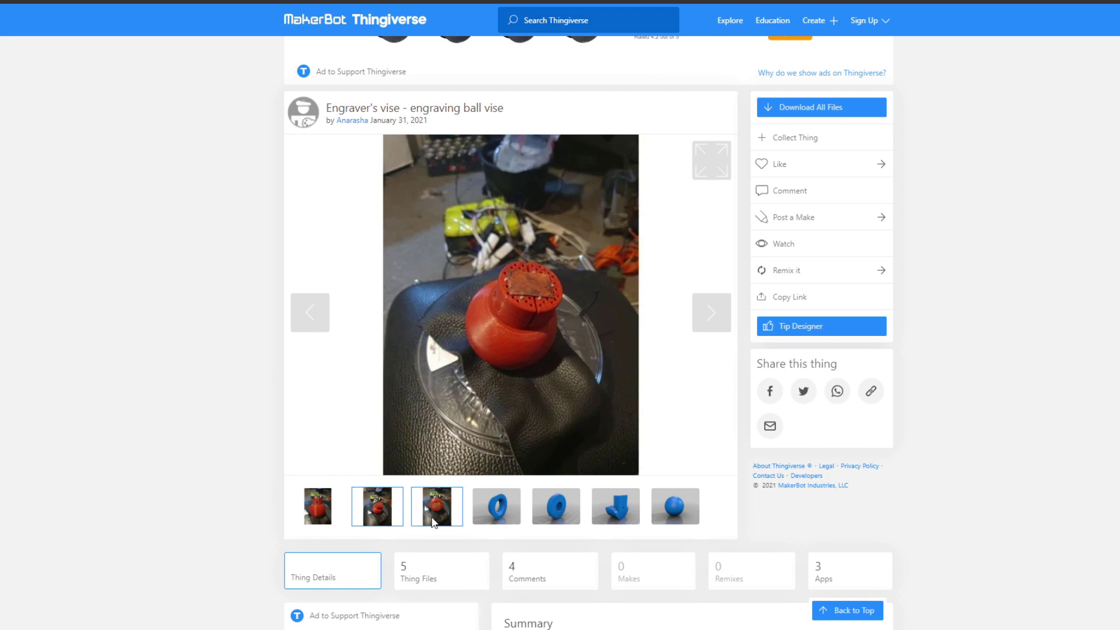
click(432, 521)
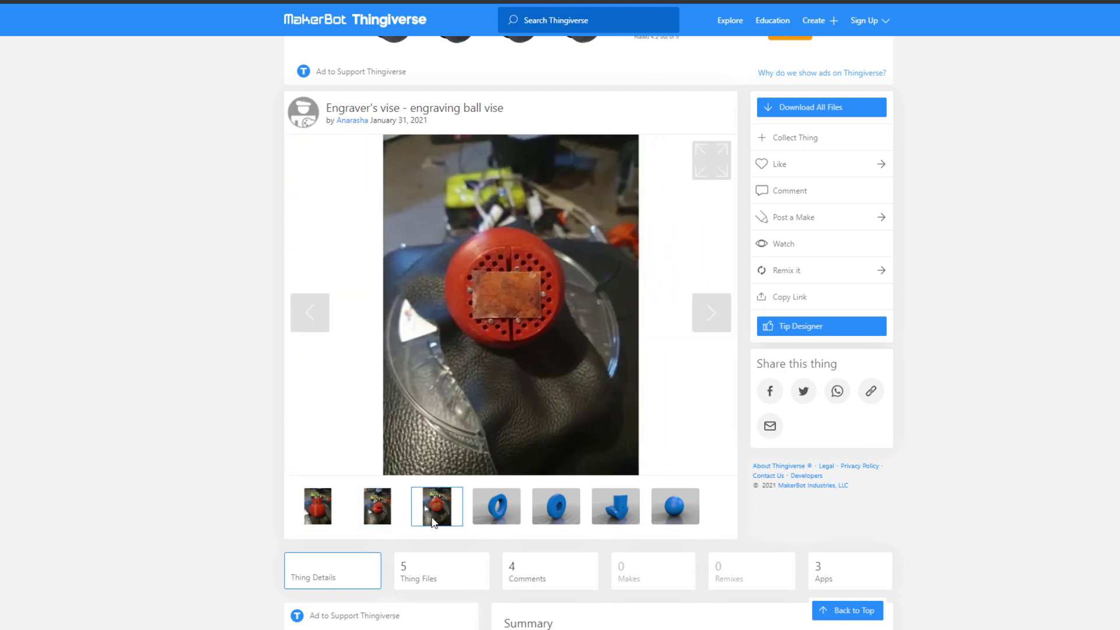
click(512, 509)
click(556, 509)
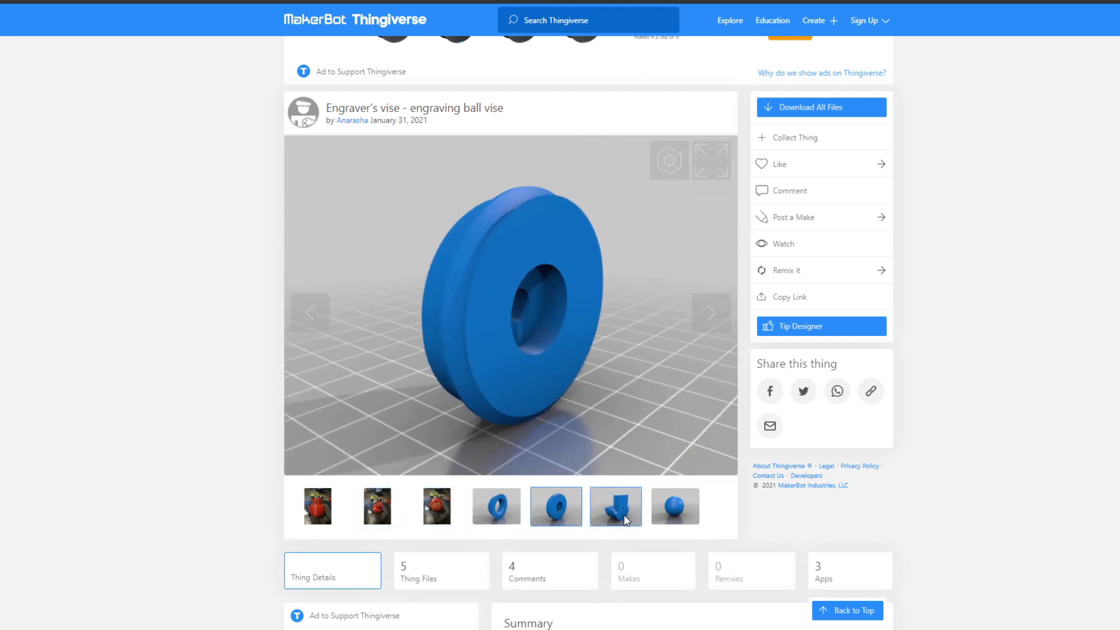
click(616, 507)
click(667, 510)
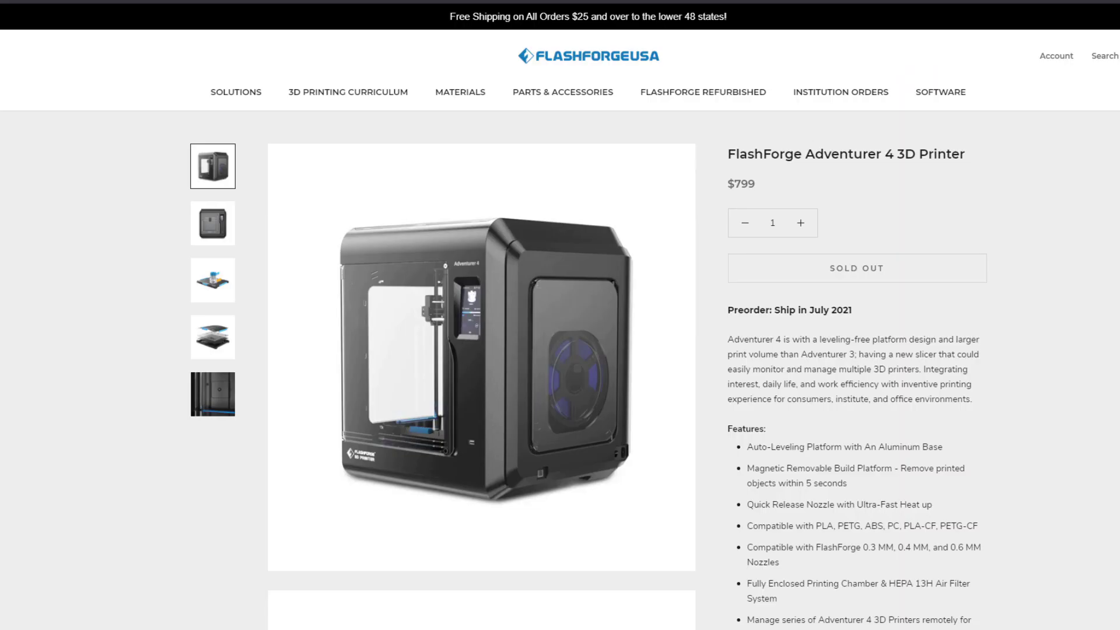
Scroll past the Adventurer 4 images, feature sections and nozzle table to 'A Smart 3D Printer'
scroll(588, 370, down, 3)
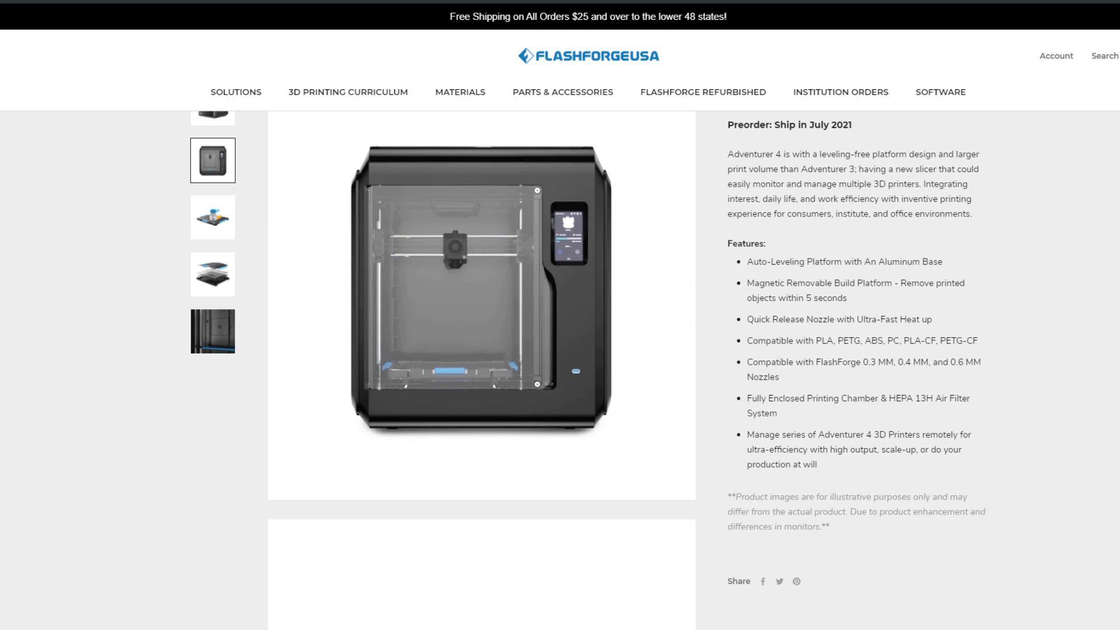
scroll(481, 370, down, 15)
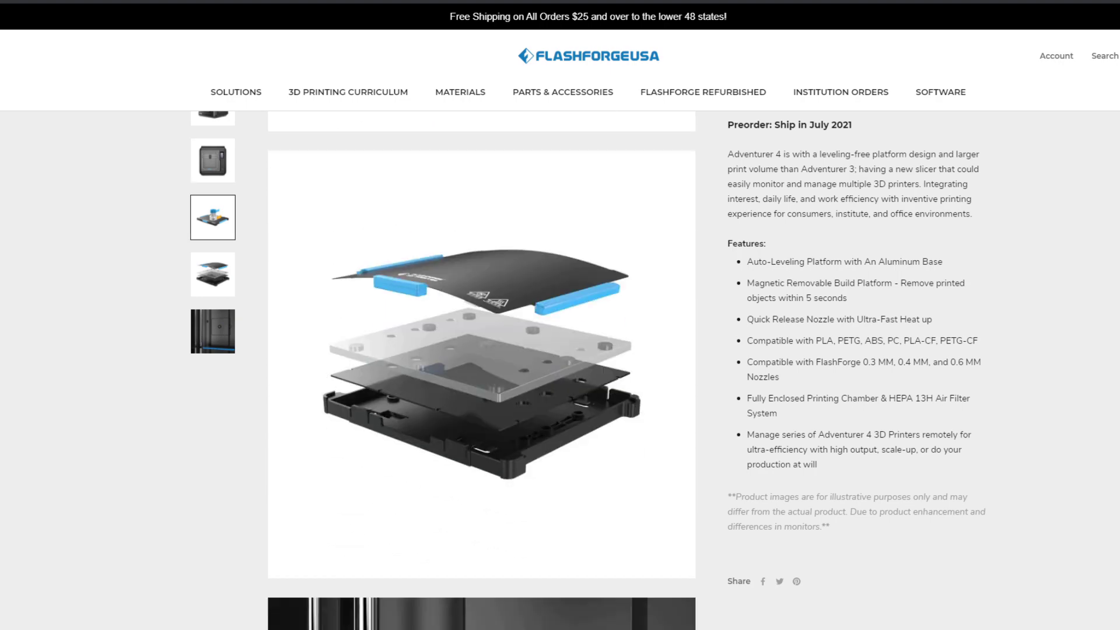
scroll(560, 370, down, 10)
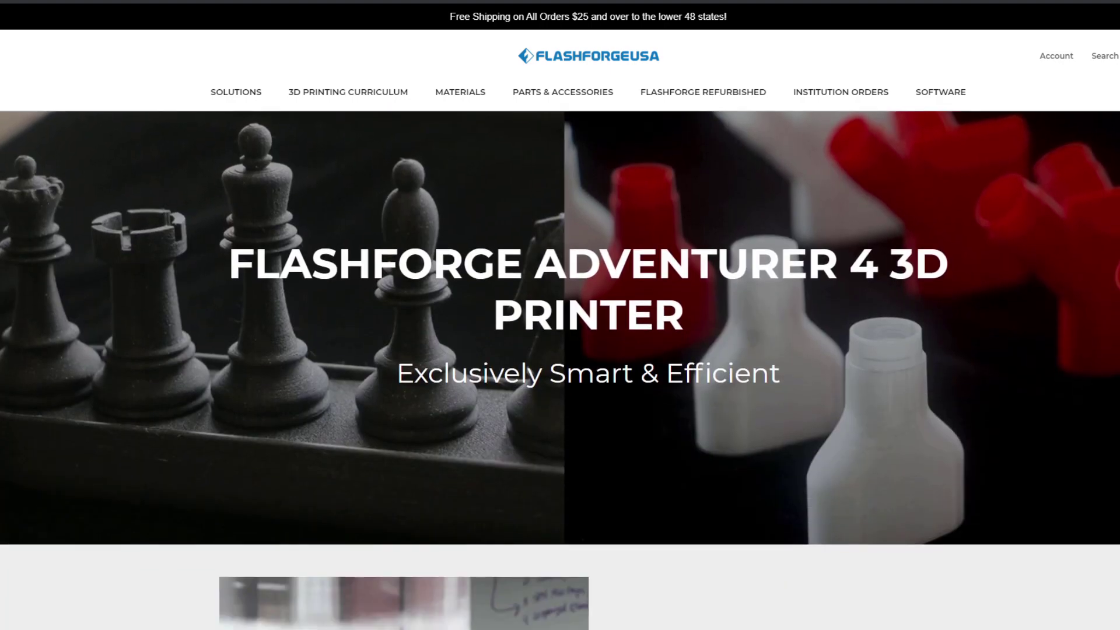
scroll(560, 369, down, 7)
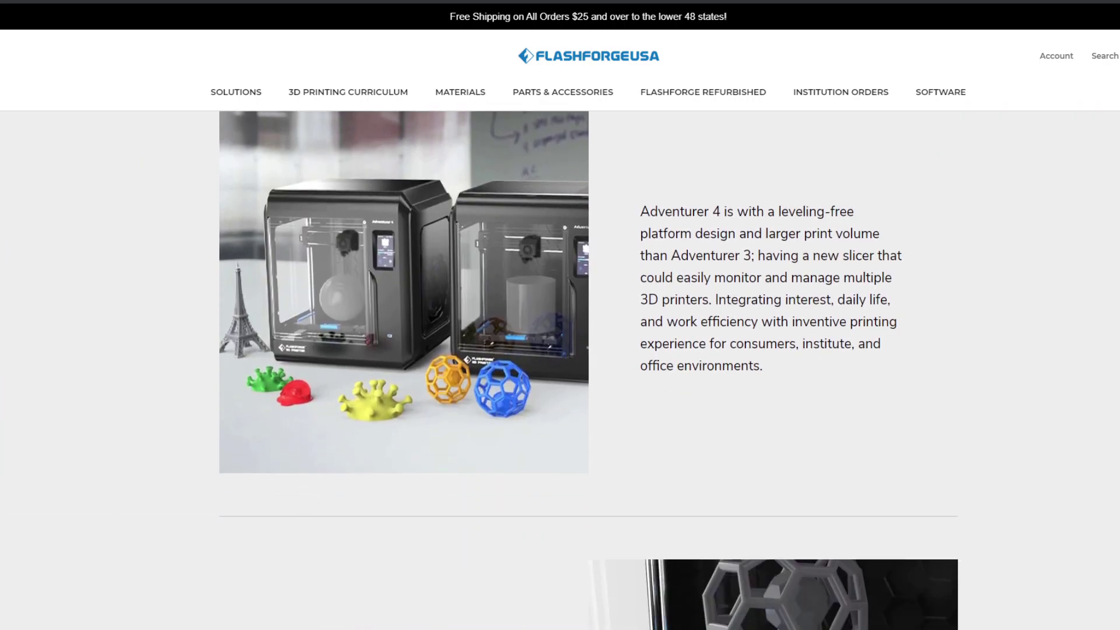
scroll(560, 369, down, 6)
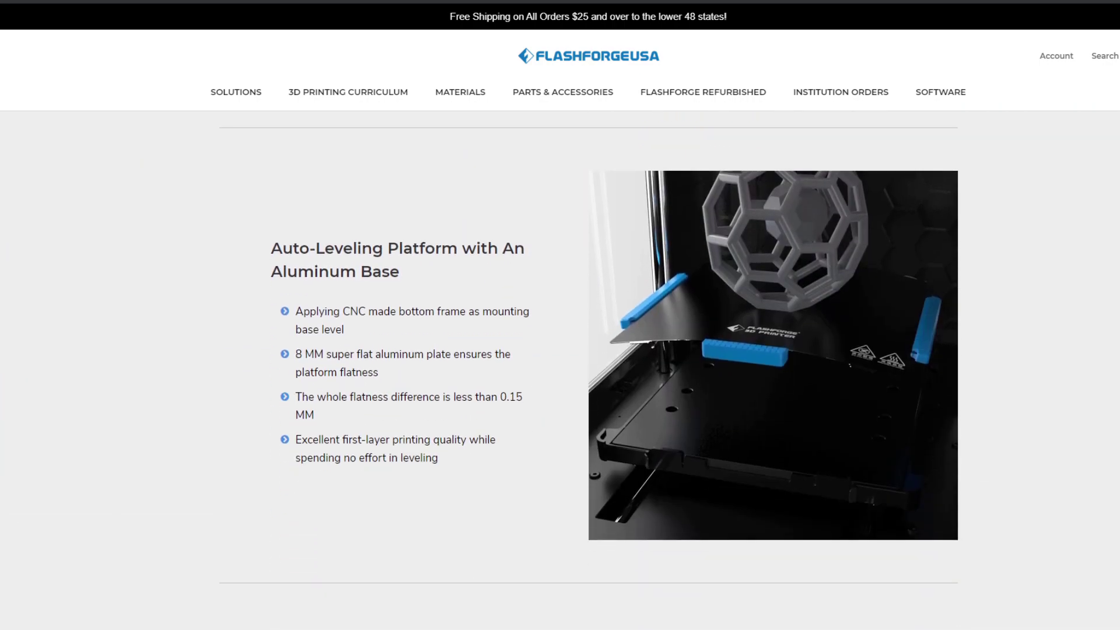
scroll(560, 370, down, 7)
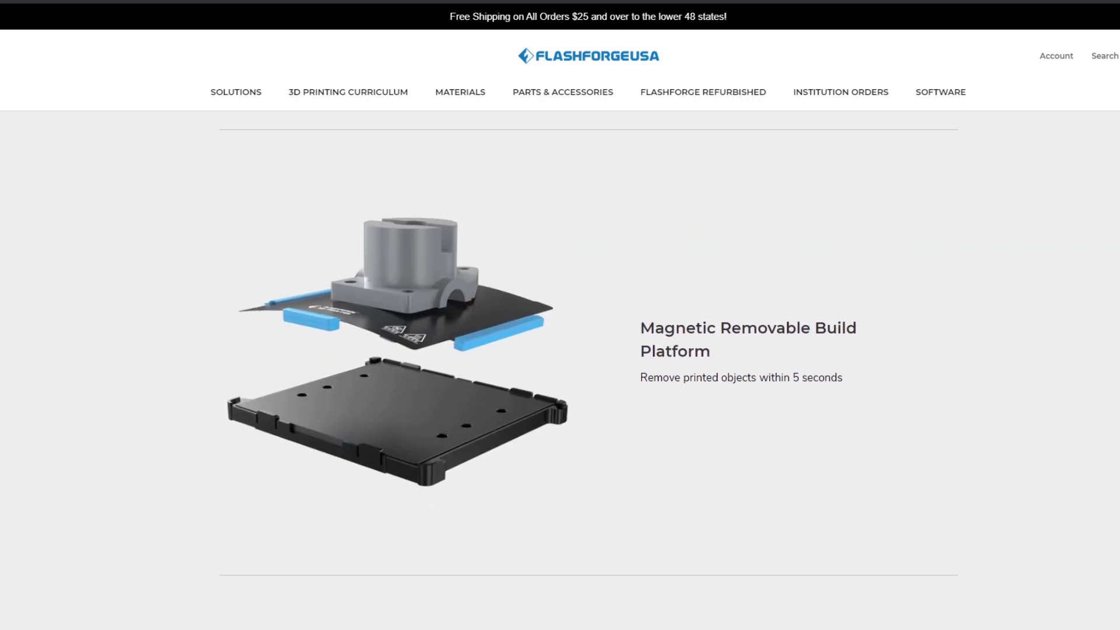
scroll(560, 370, down, 8)
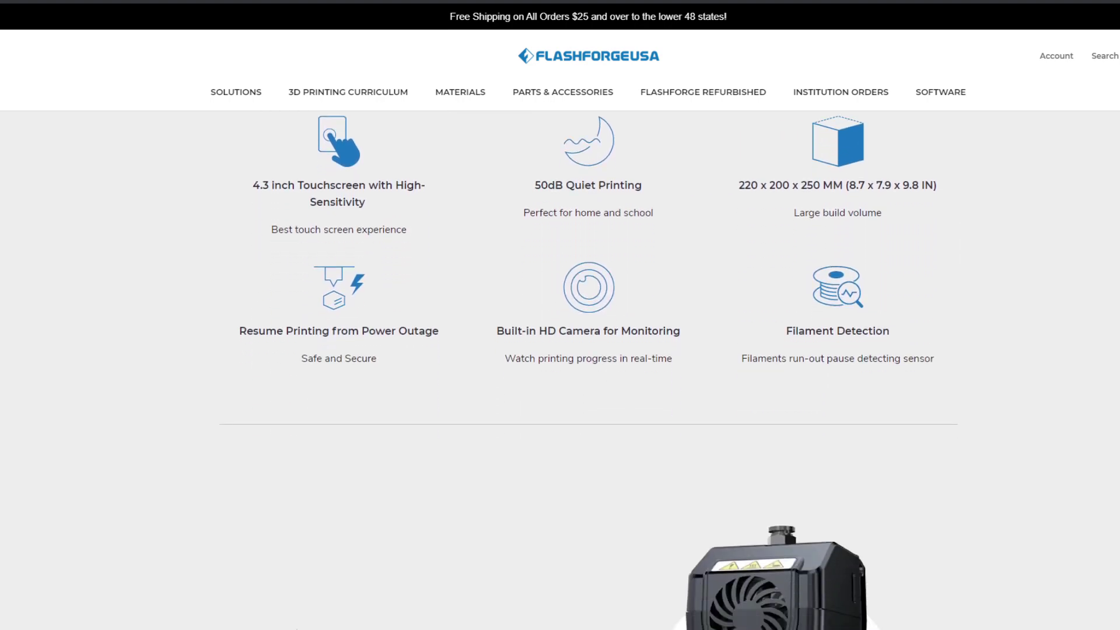
scroll(560, 370, down, 6)
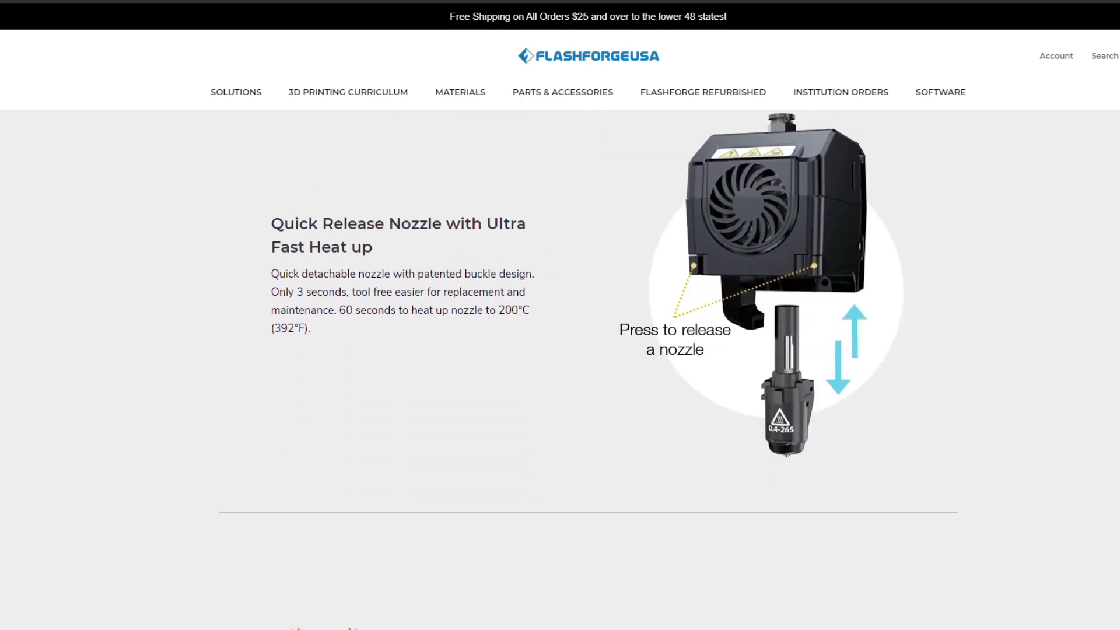
scroll(560, 370, down, 6)
scroll(560, 370, down, 6)
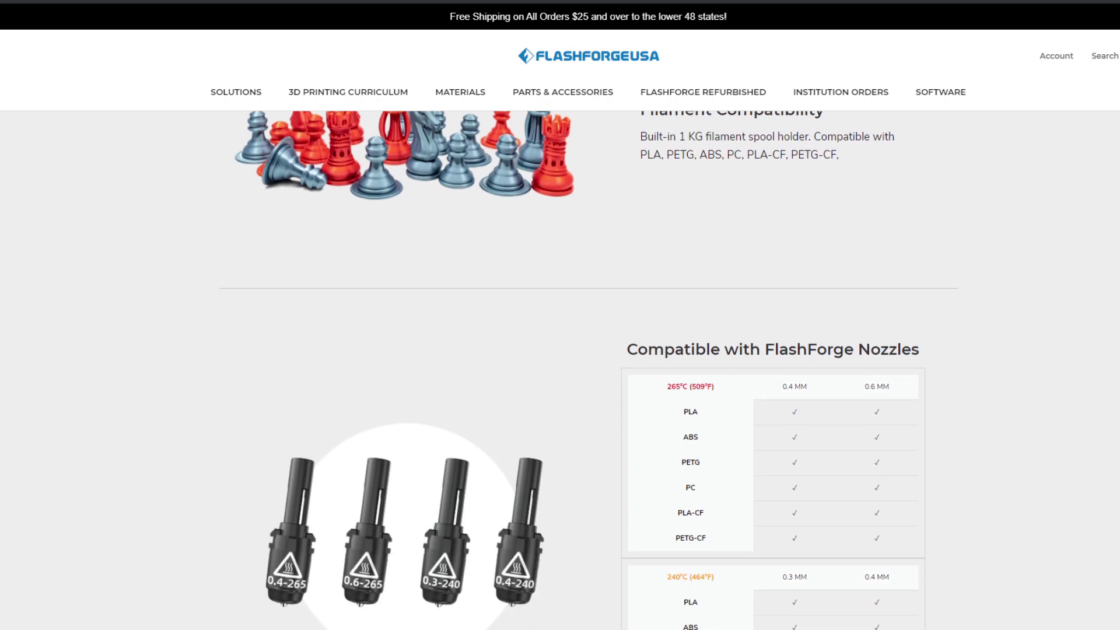
scroll(560, 370, down, 8)
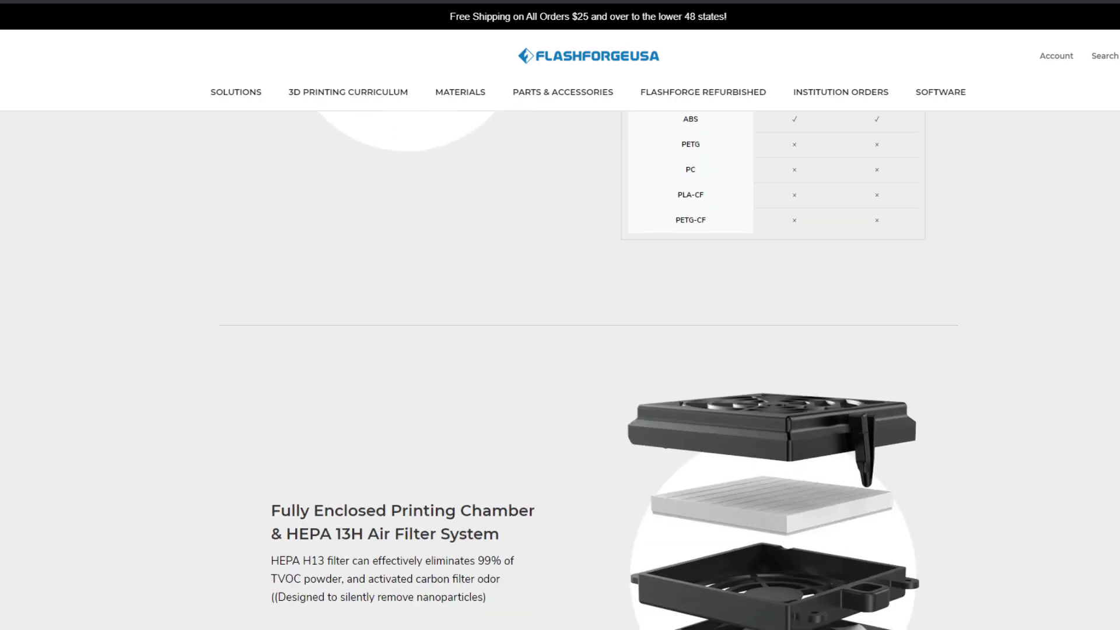
scroll(560, 370, down, 8)
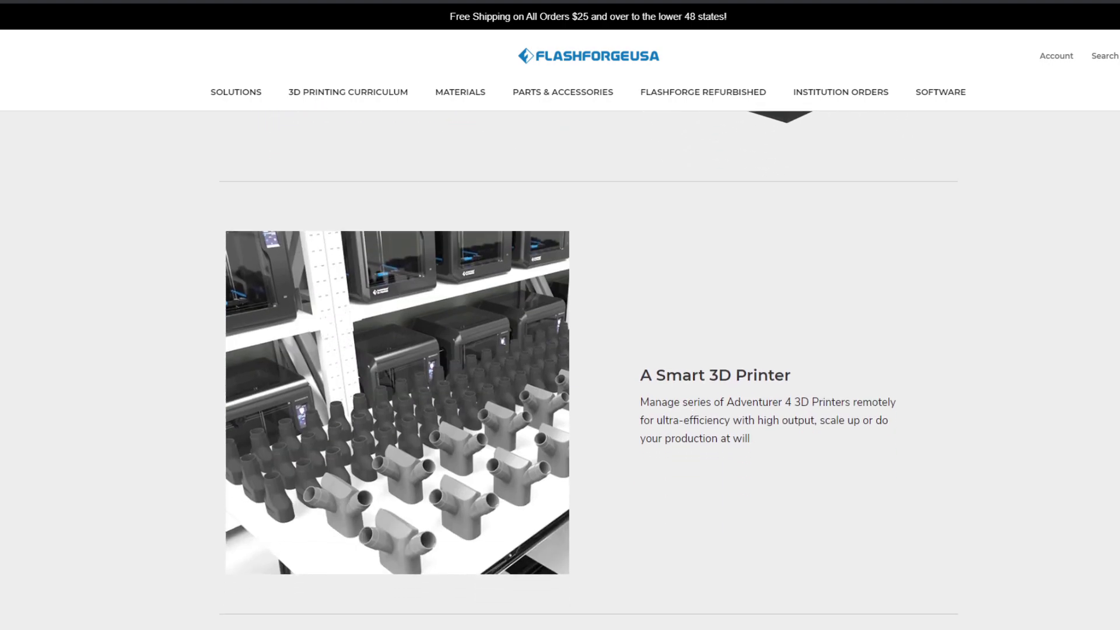